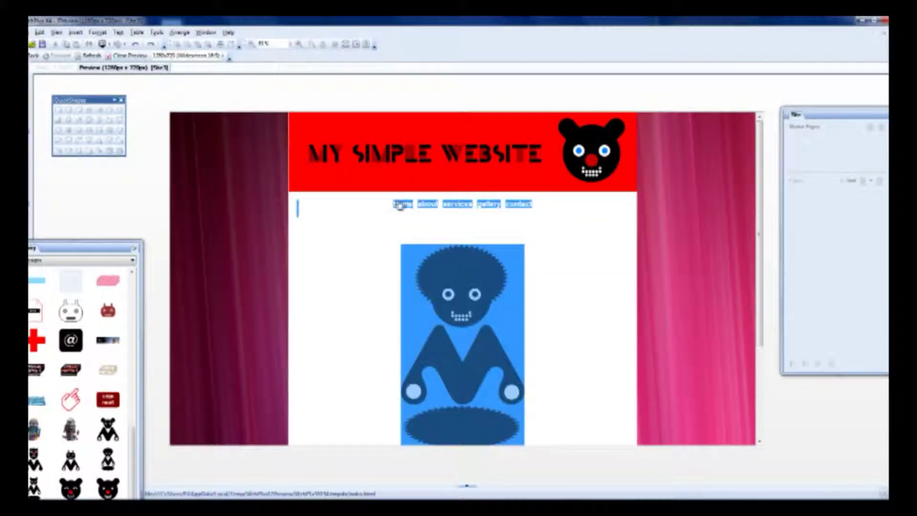
- Review the site's home page in the preview down to its footer and return to the master page layout
left_click(400, 204)
scroll(573, 313, "down", 3)
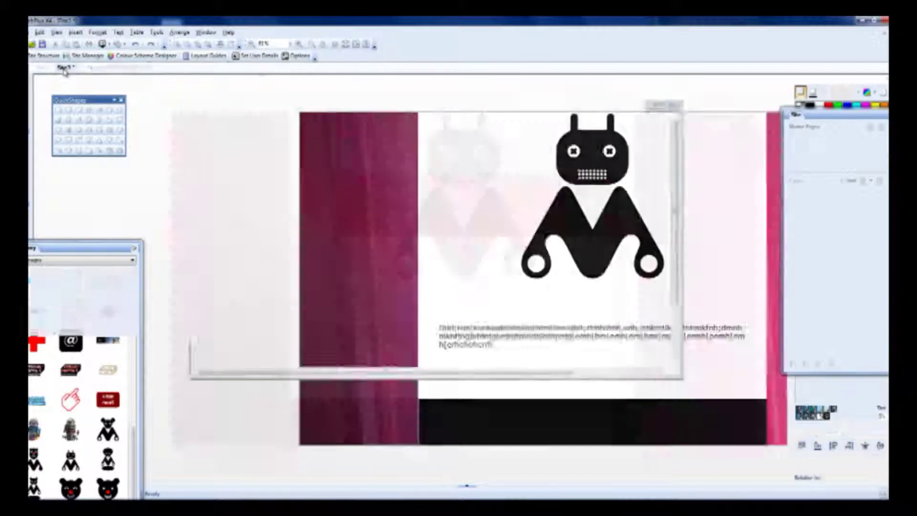
left_click(60, 72)
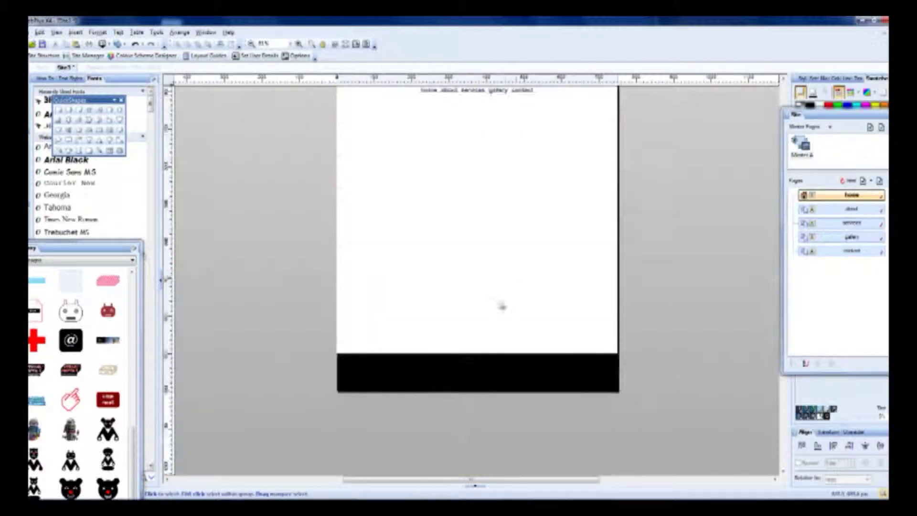
- Center the black footer bar horizontally on the master page
left_click(436, 368)
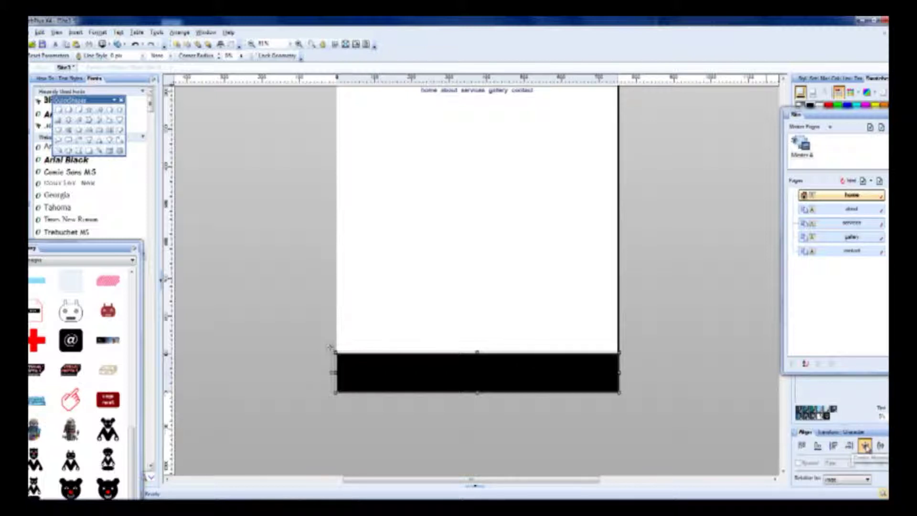
left_click(865, 446)
left_click(579, 408)
left_click(422, 382)
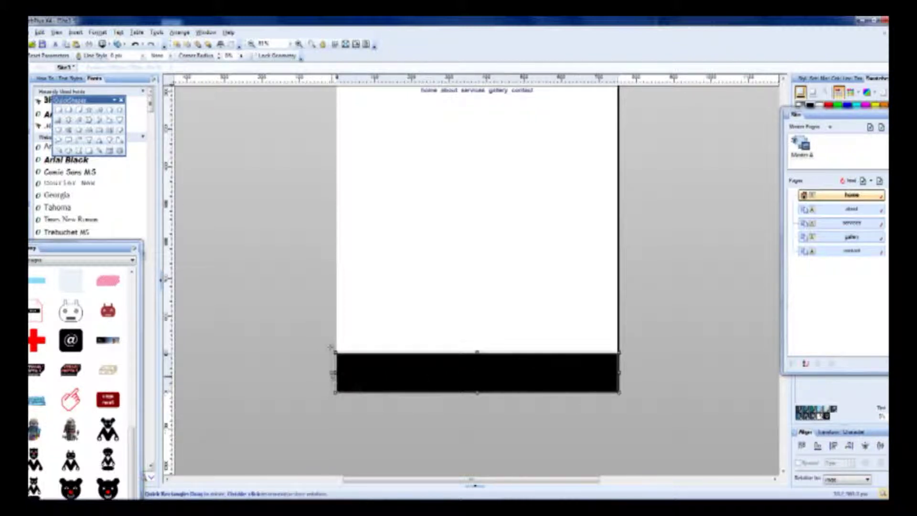
left_click(411, 256)
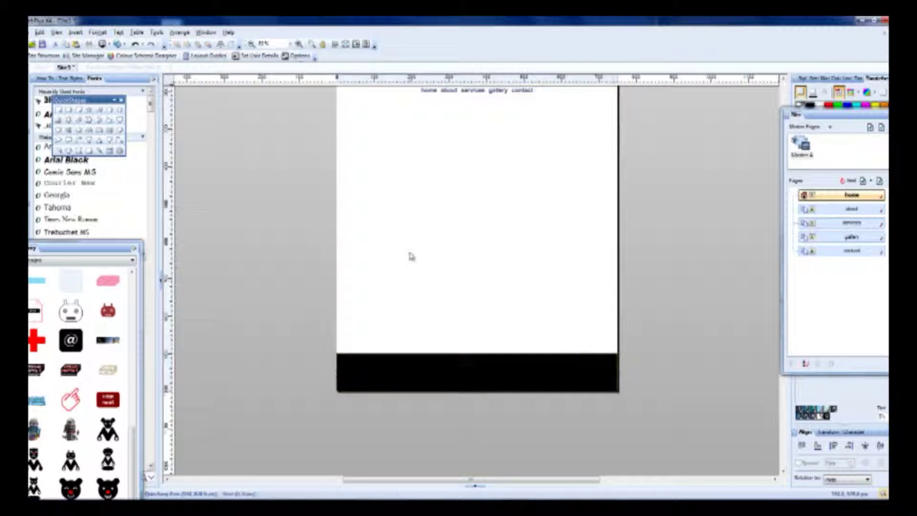
- Adjust the left edge of the red header banner to line up with the page edge
scroll(401, 272, "up", 5)
left_click(358, 338)
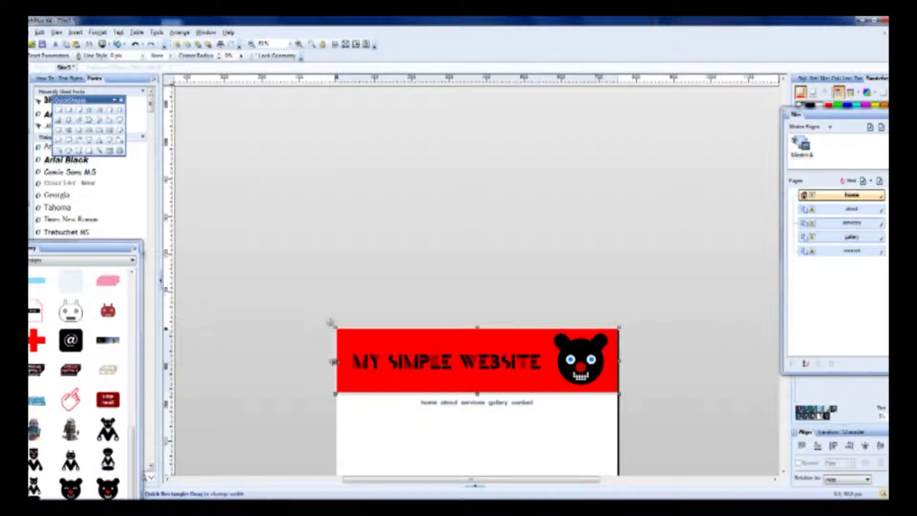
left_click_drag(333, 361, 335, 363)
left_click(675, 339)
- Apply a soft black shadow to the bear head logo in the header with the Shadow Tool
scroll(675, 339, "down", 5)
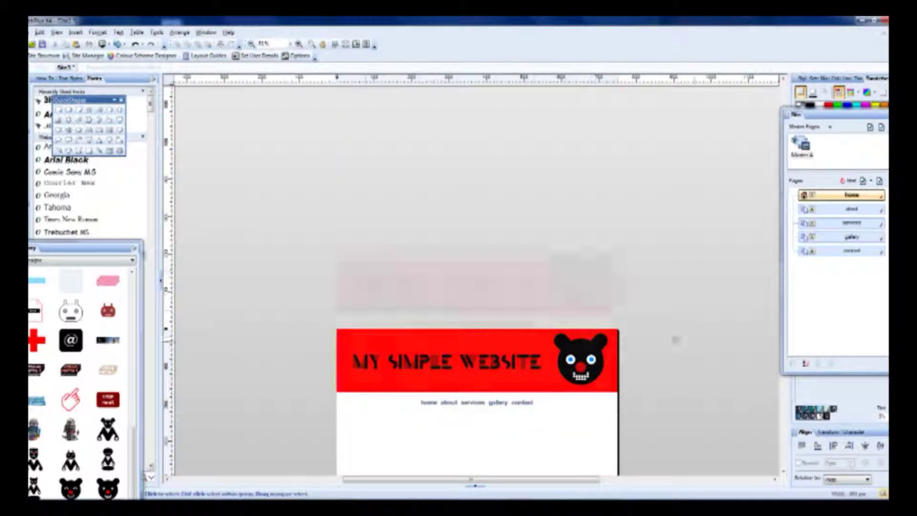
scroll(669, 348, "up", 3)
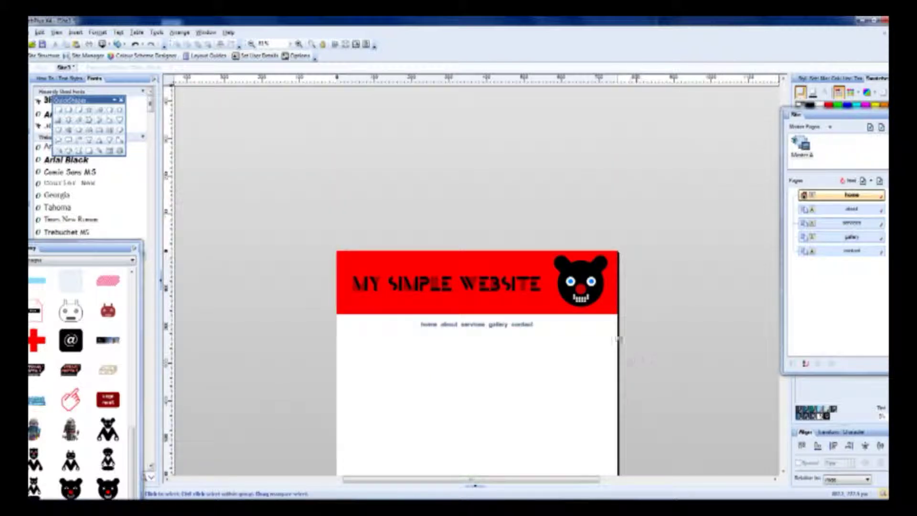
scroll(582, 274, "up", 5)
left_click(545, 261)
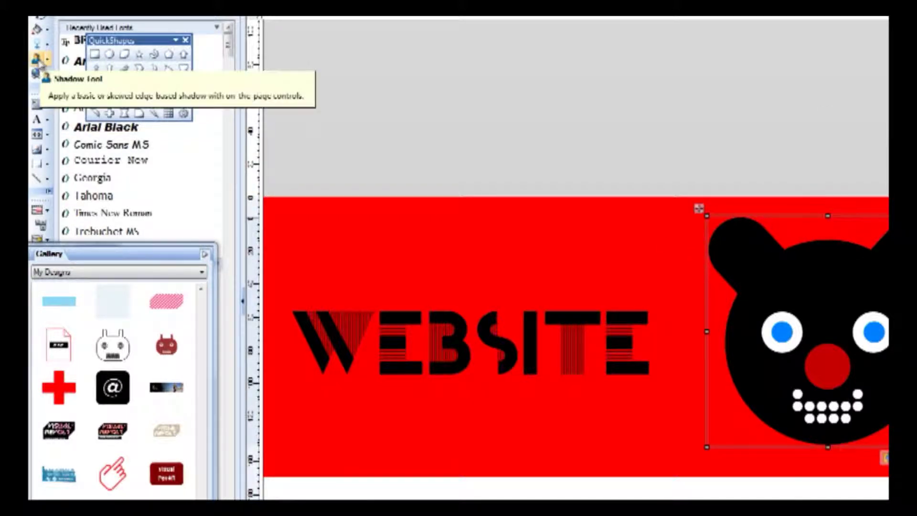
left_click(40, 61)
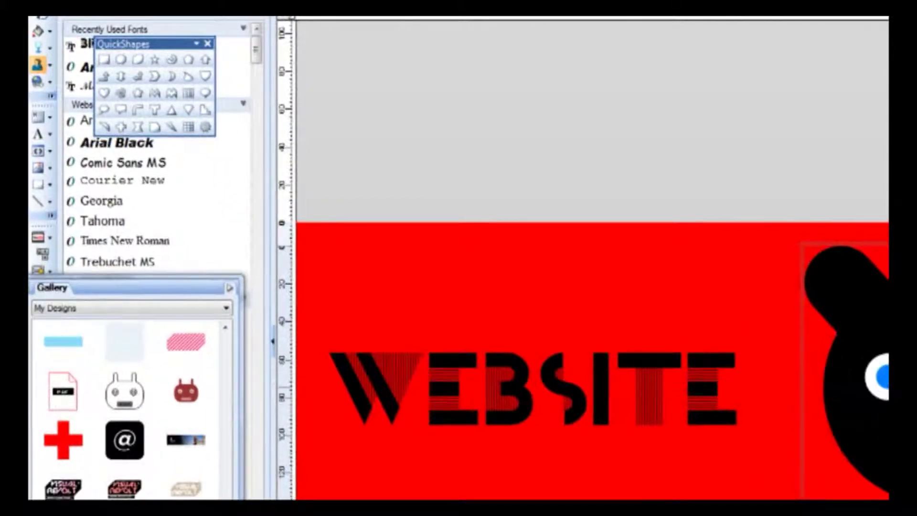
left_click_drag(882, 382, 878, 390)
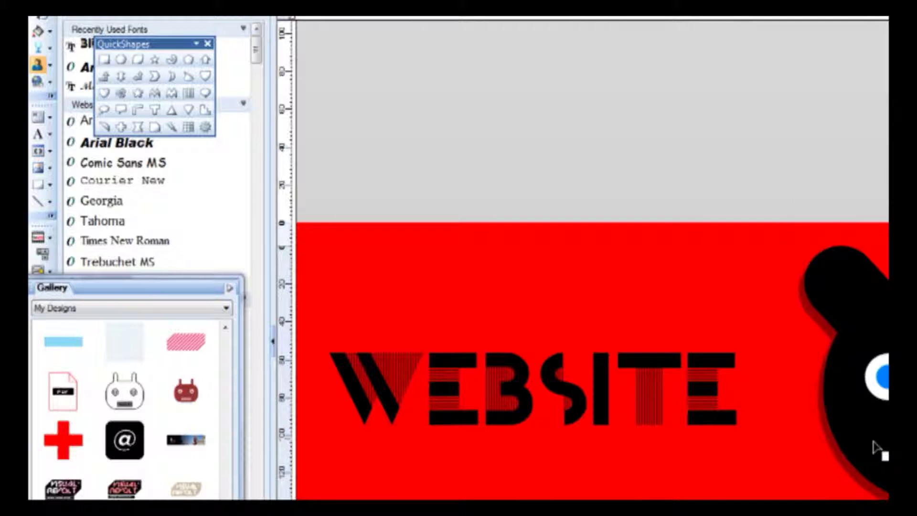
left_click_drag(864, 451, 879, 443)
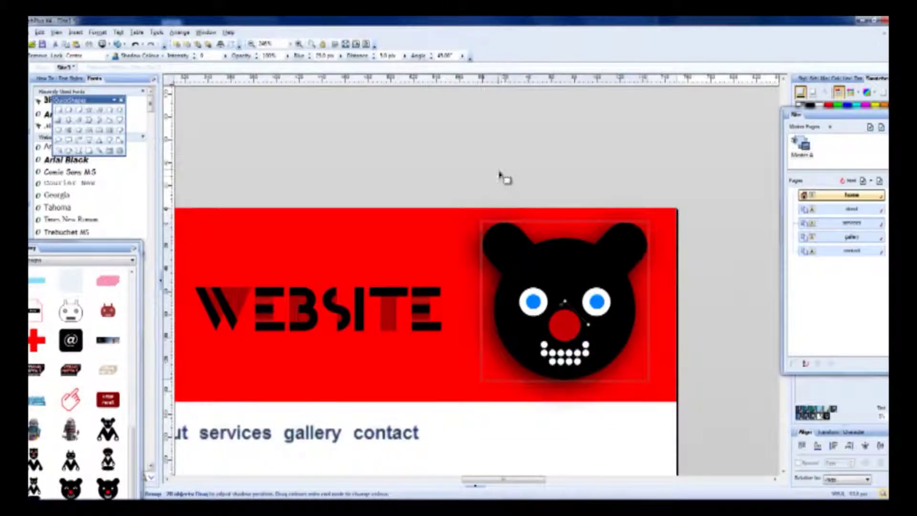
left_click(500, 175)
- Examine the bear head's shadow and the header title at several zoom levels
scroll(497, 342, "down", 3)
scroll(524, 327, "down", 2)
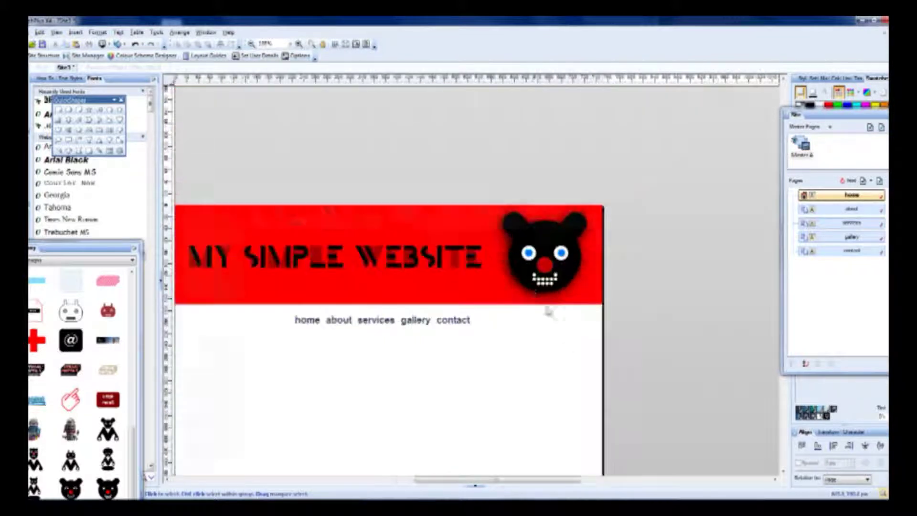
scroll(567, 262, "up", 3)
scroll(569, 262, "down", 3)
scroll(599, 250, "up", 5)
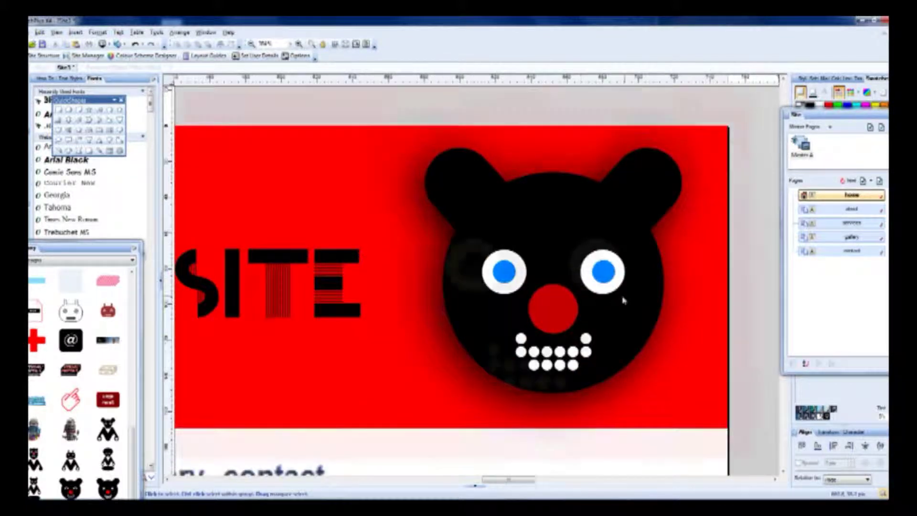
scroll(623, 300, "down", 4)
scroll(623, 296, "up", 1)
scroll(622, 292, "down", 1)
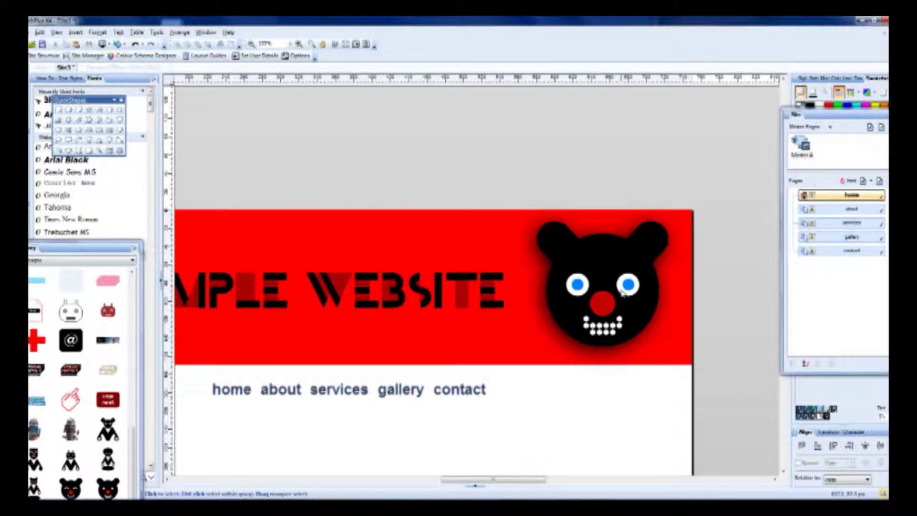
scroll(622, 292, "down", 3)
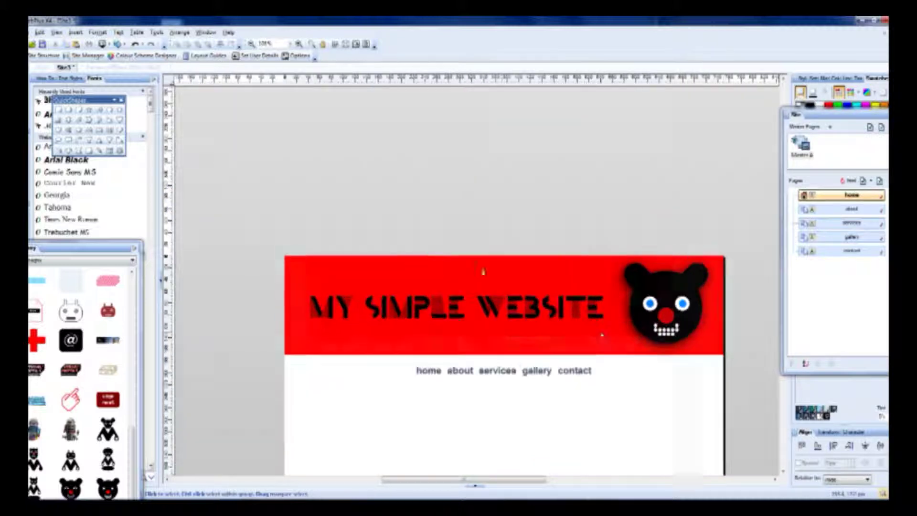
scroll(563, 270, "down", 1)
left_click(538, 235)
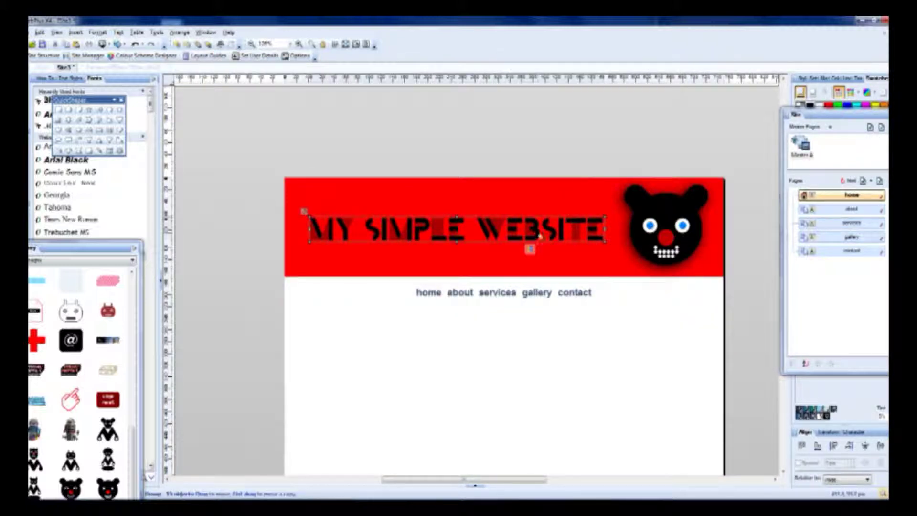
right_click(653, 207)
left_click(645, 161)
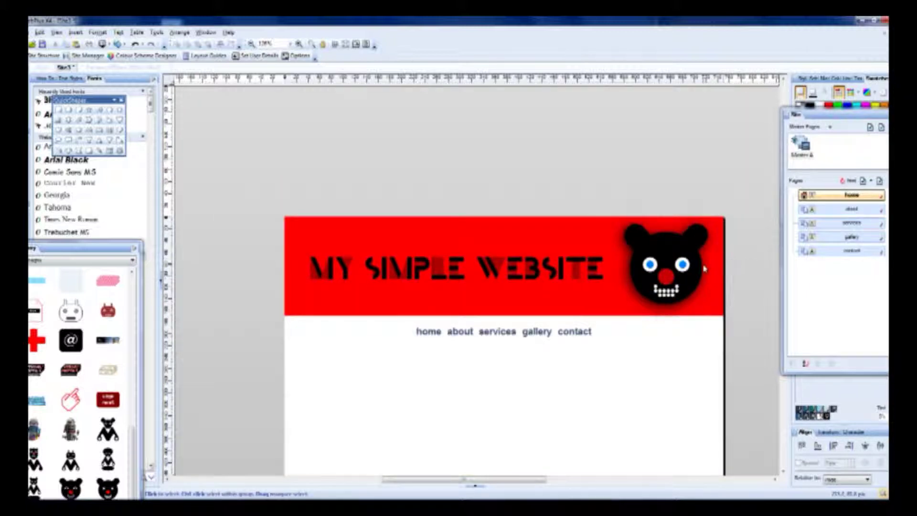
- Remove the drop shadow from the bear head logo through its filter effects
scroll(668, 258, "up", 3)
scroll(491, 204, "up", 1)
scroll(499, 194, "down", 2)
scroll(658, 280, "up", 3)
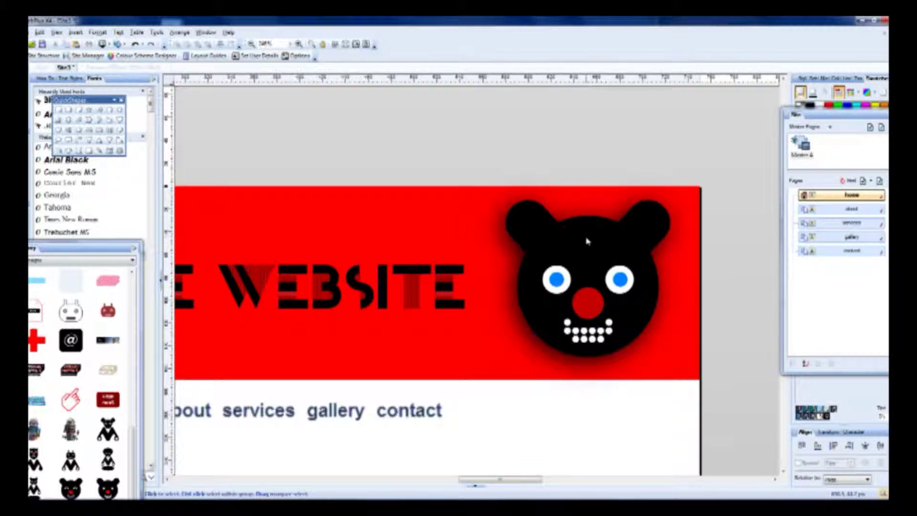
left_click(586, 253)
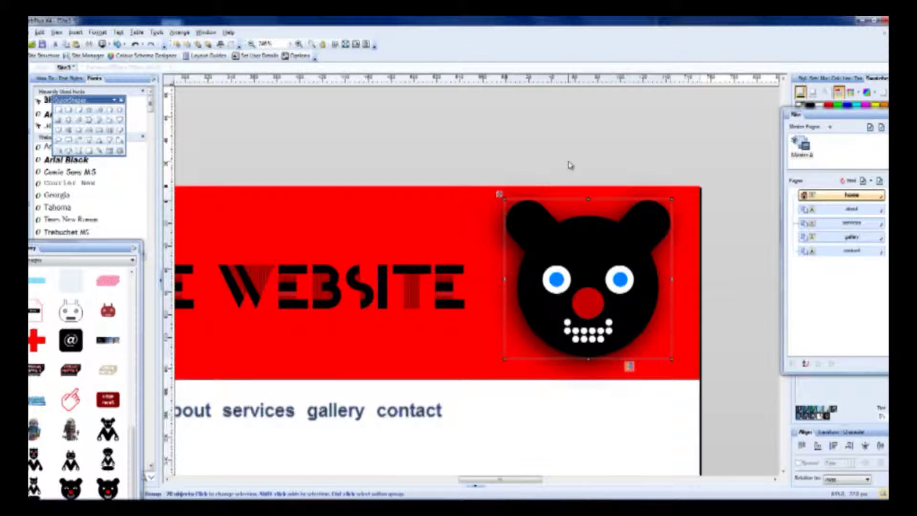
right_click(591, 249)
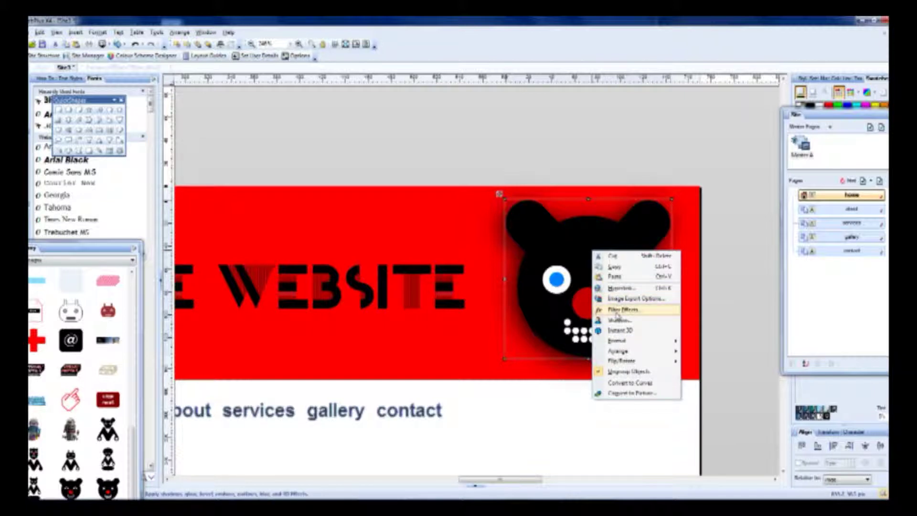
left_click(617, 315)
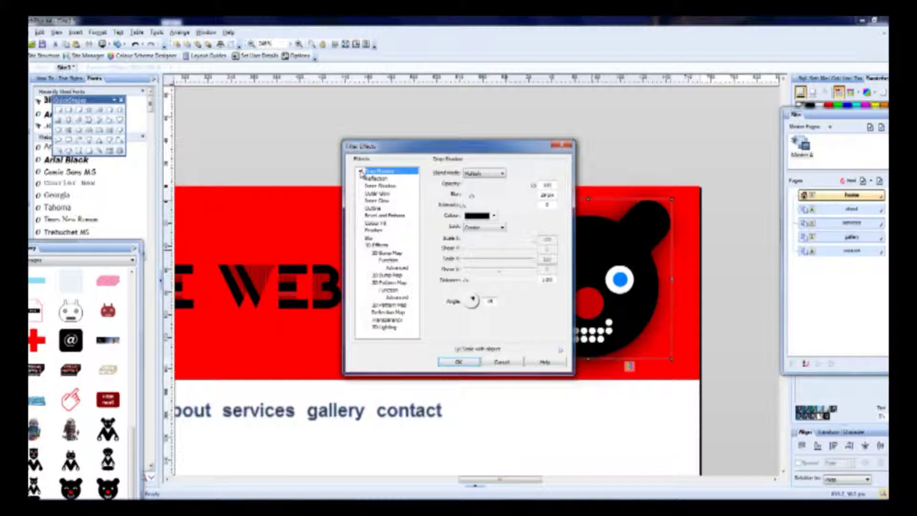
left_click(361, 171)
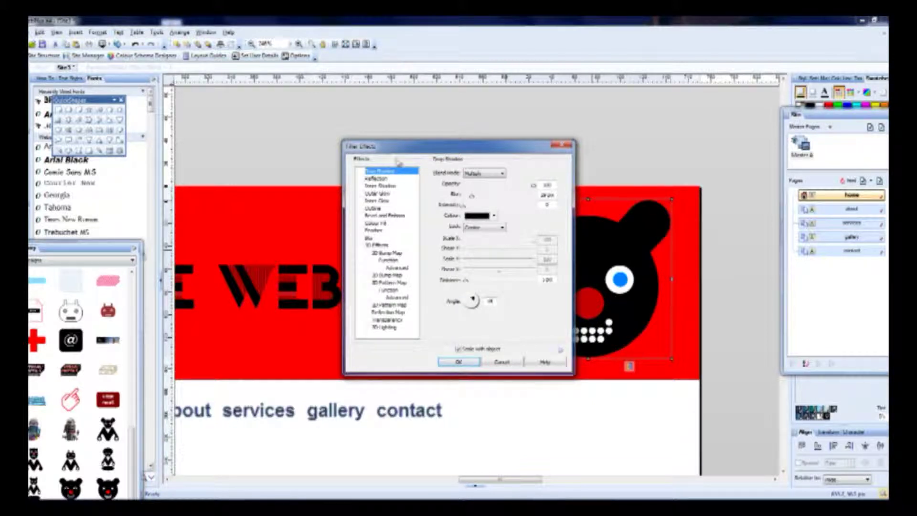
left_click(458, 361)
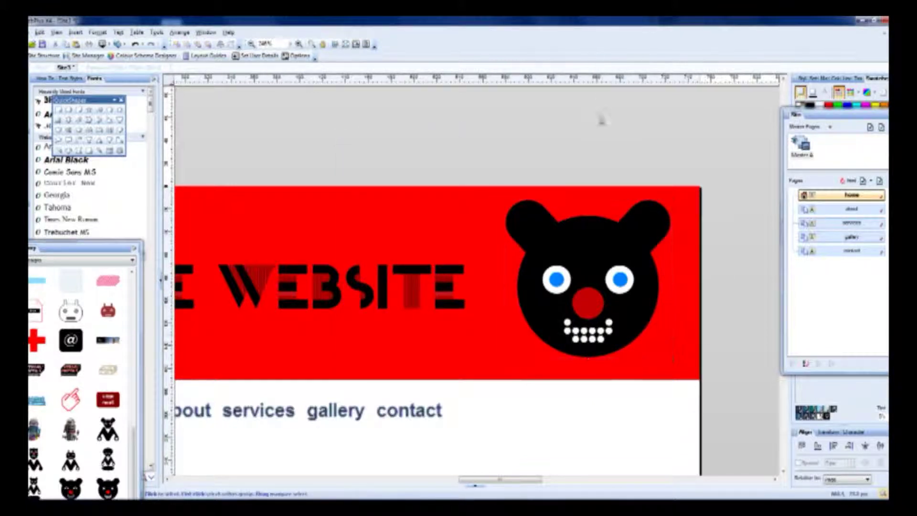
- Switch from the master page to the home page
scroll(558, 353, "down", 4)
scroll(517, 333, "down", 6)
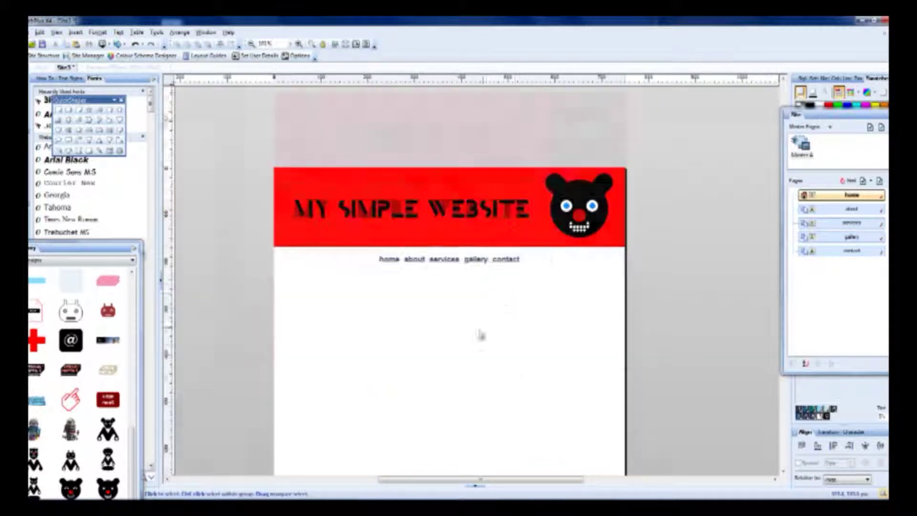
scroll(477, 324, "up", 2)
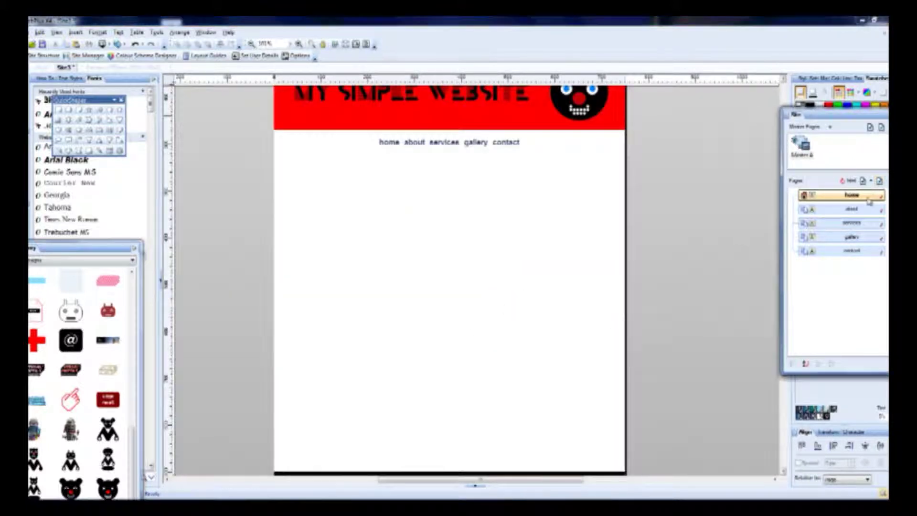
scroll(633, 266, "up", 3)
scroll(633, 266, "down", 3)
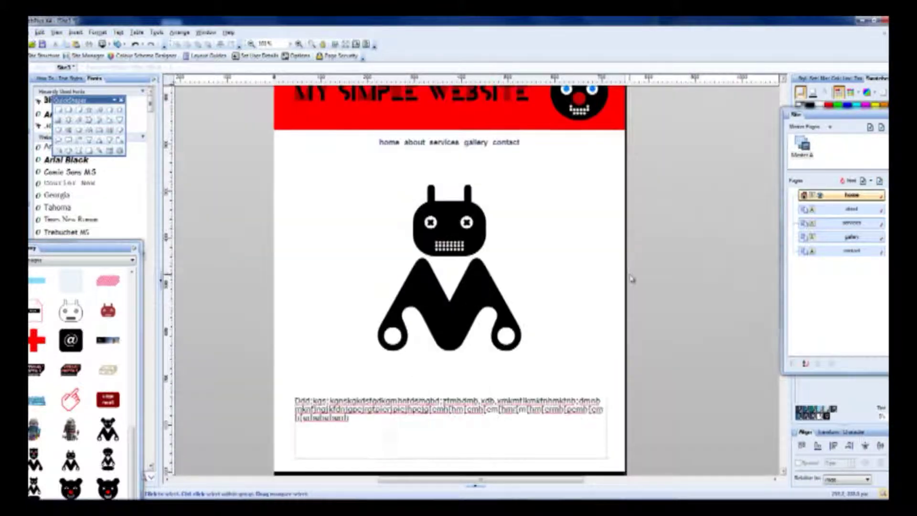
- Examine the home page layout from header to footer, including the logo, navigation, robot figure and text block
scroll(605, 262, "down", 1)
scroll(598, 262, "up", 3)
scroll(581, 275, "down", 4)
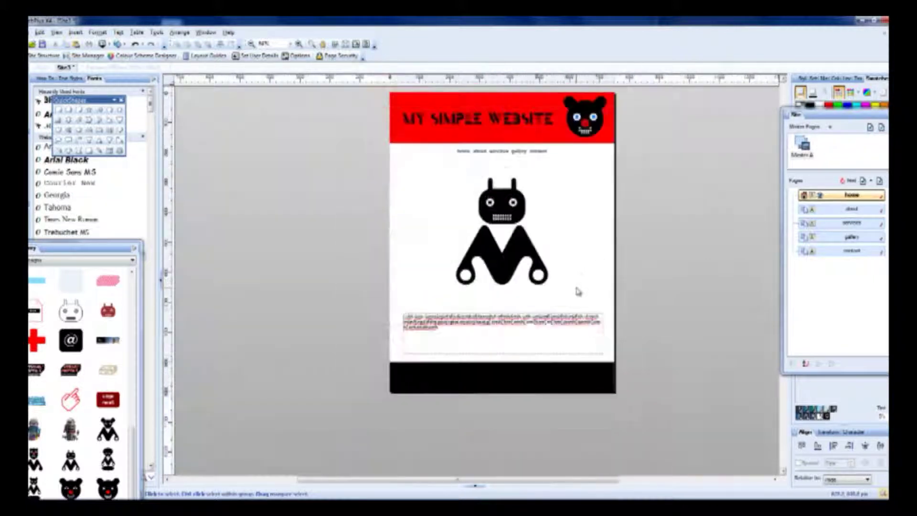
scroll(621, 224, "up", 2)
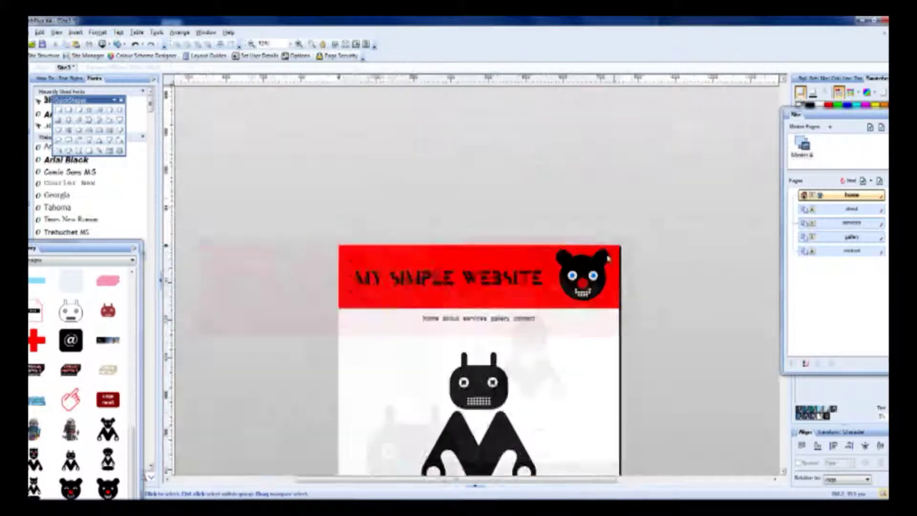
scroll(617, 290, "up", 2)
scroll(680, 256, "up", 2)
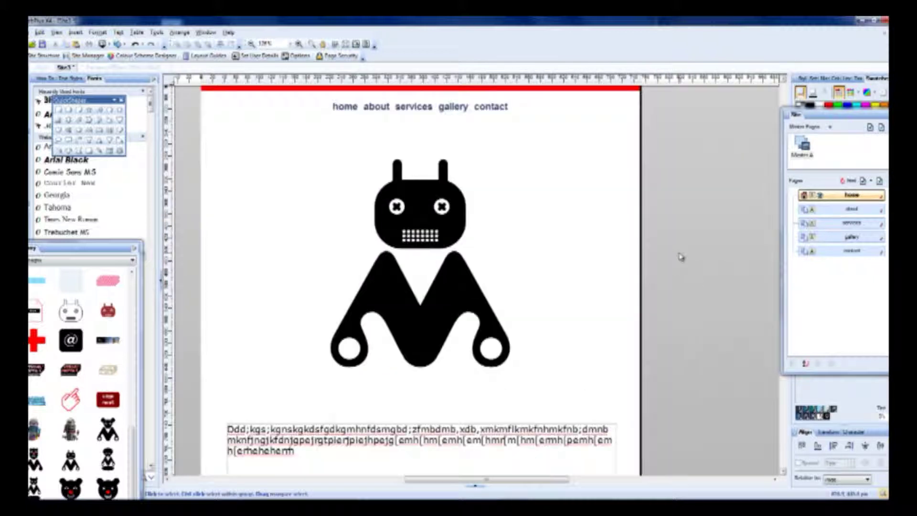
scroll(667, 266, "up", 1)
scroll(628, 282, "down", 2)
scroll(502, 189, "up", 1)
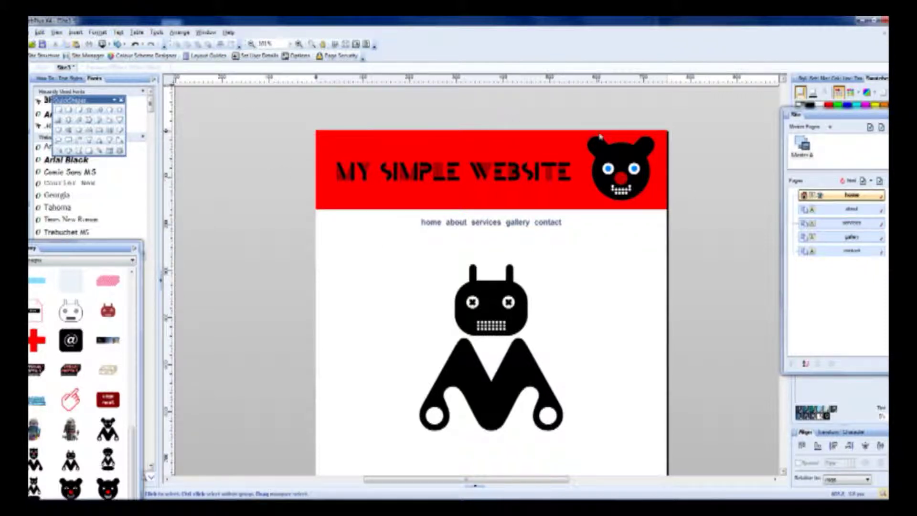
scroll(714, 149, "down", 1)
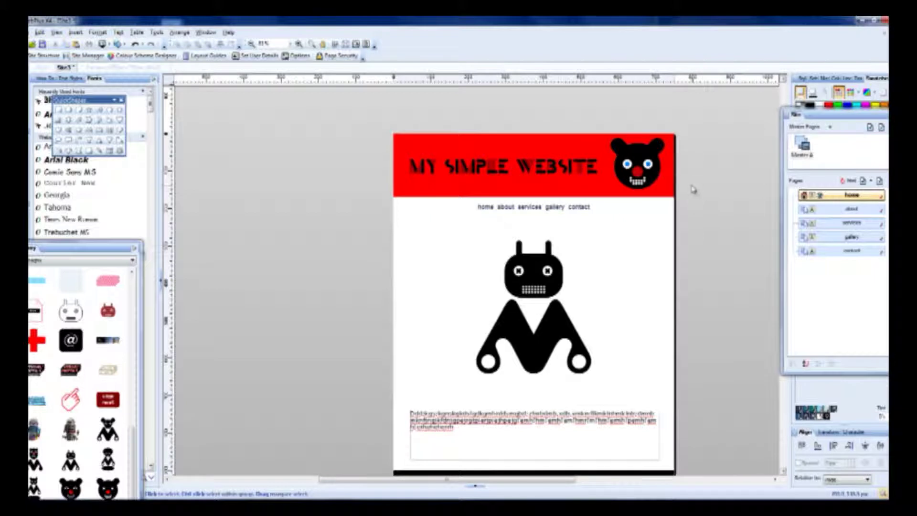
scroll(706, 193, "down", 2)
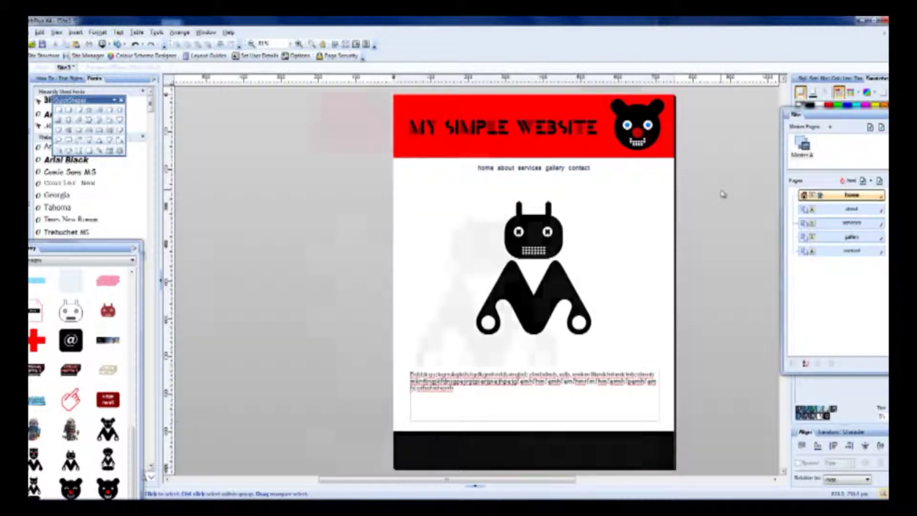
scroll(723, 193, "up", 1)
scroll(677, 186, "up", 2)
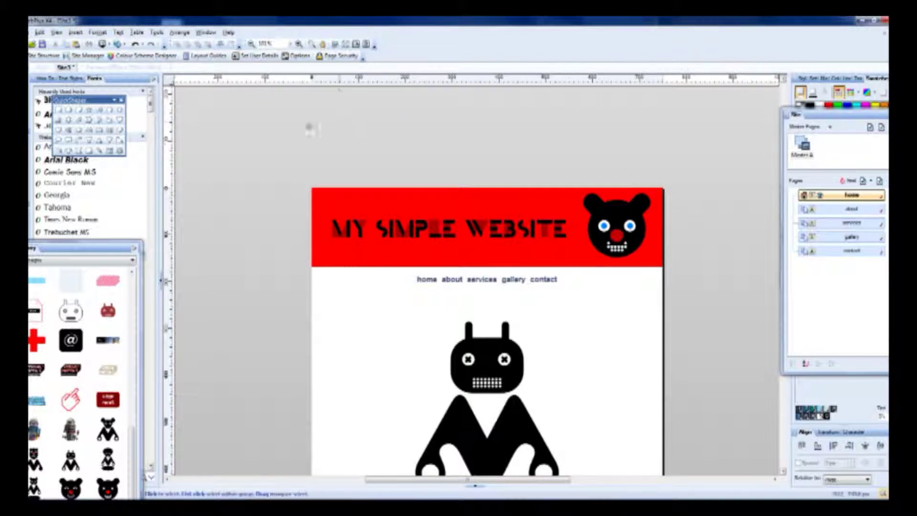
scroll(447, 143, "down", 2)
scroll(502, 138, "down", 3)
scroll(372, 196, "up", 4)
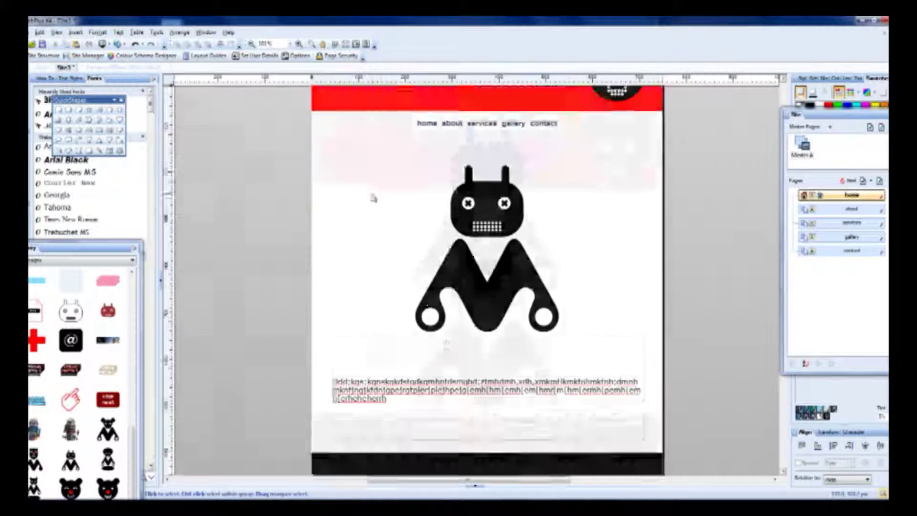
- Inspect the home page's red header, title, bear head logo and navigation links against the robot figure at several zoom levels
scroll(380, 117, "up", 2)
scroll(381, 147, "down", 3)
scroll(381, 146, "up", 1)
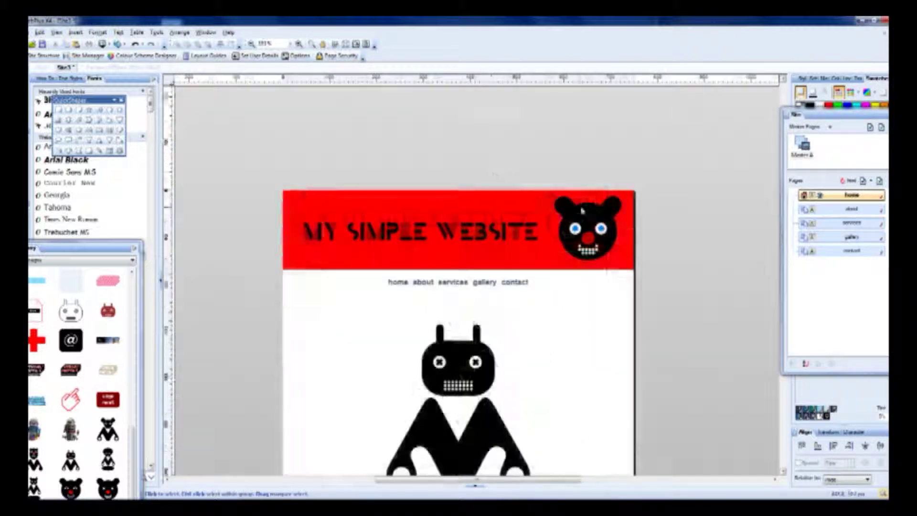
scroll(438, 212, "down", 3)
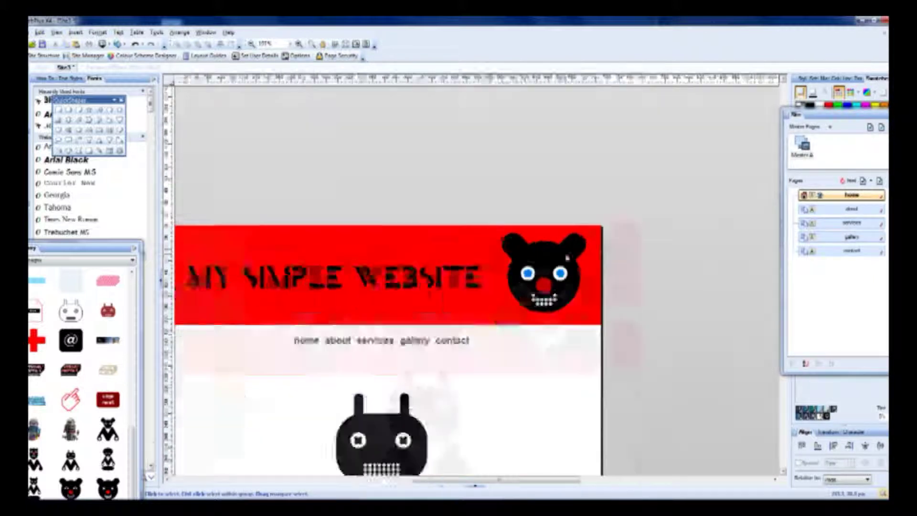
scroll(438, 212, "up", 3)
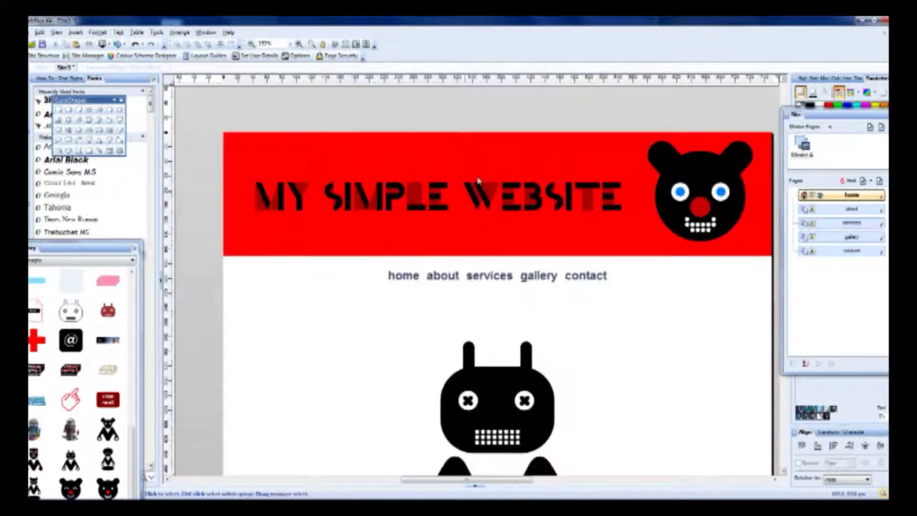
scroll(403, 178, "up", 1)
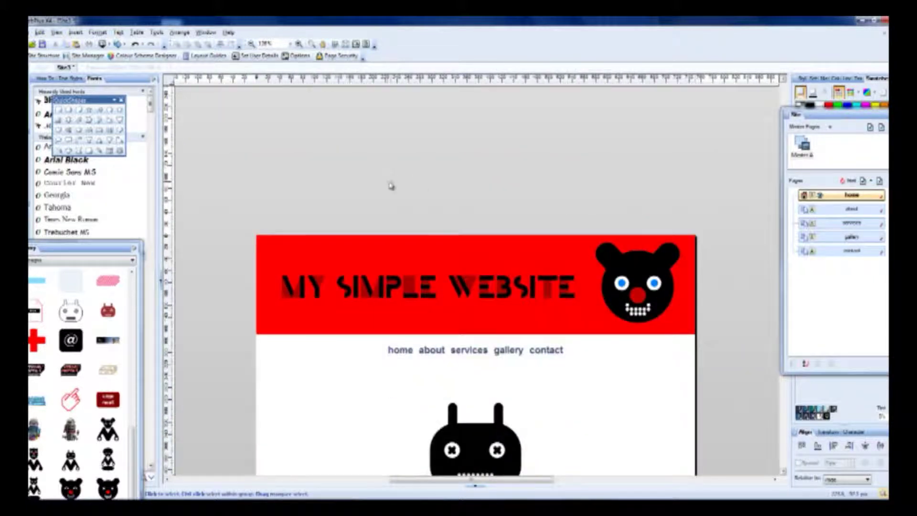
scroll(392, 185, "down", 1)
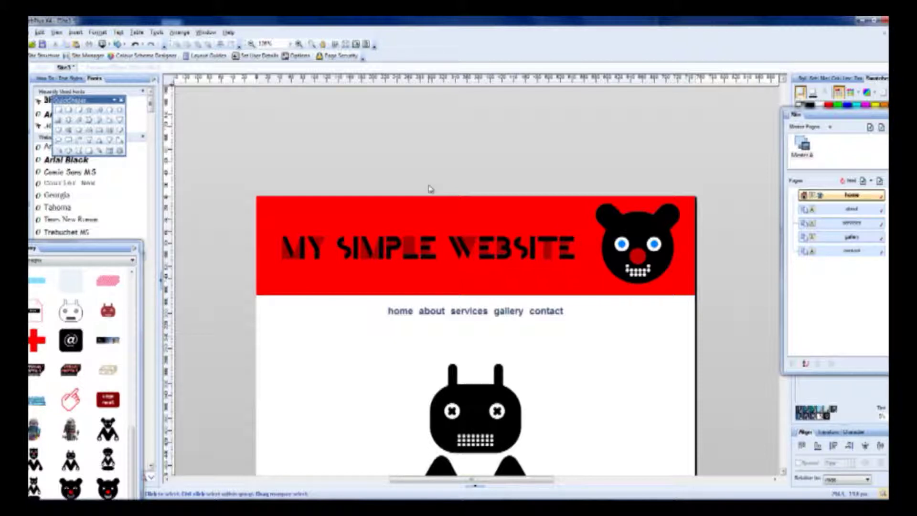
scroll(430, 189, "down", 4)
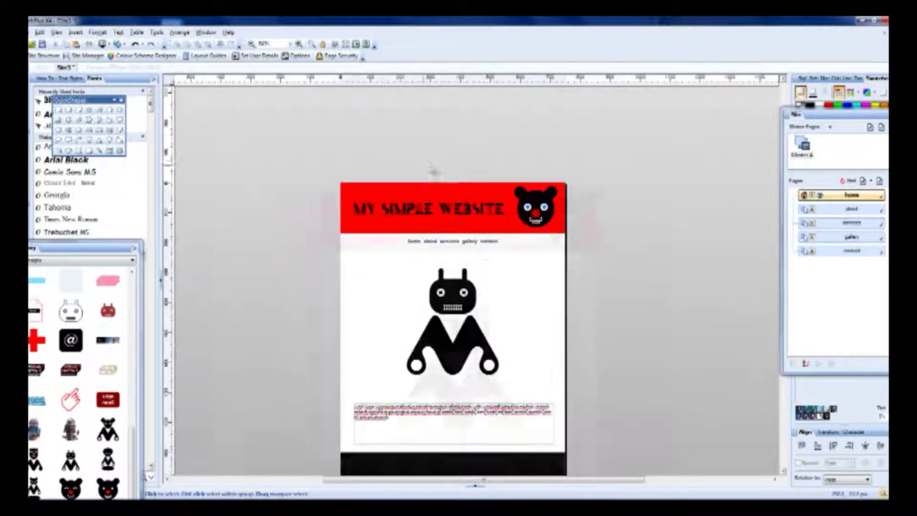
scroll(420, 194, "up", 3)
scroll(352, 159, "down", 1)
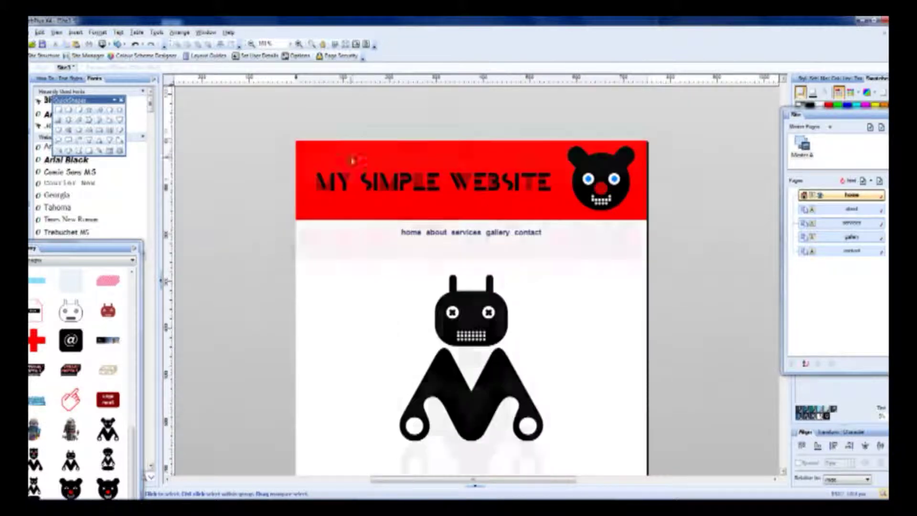
scroll(323, 146, "up", 3)
scroll(253, 115, "down", 2)
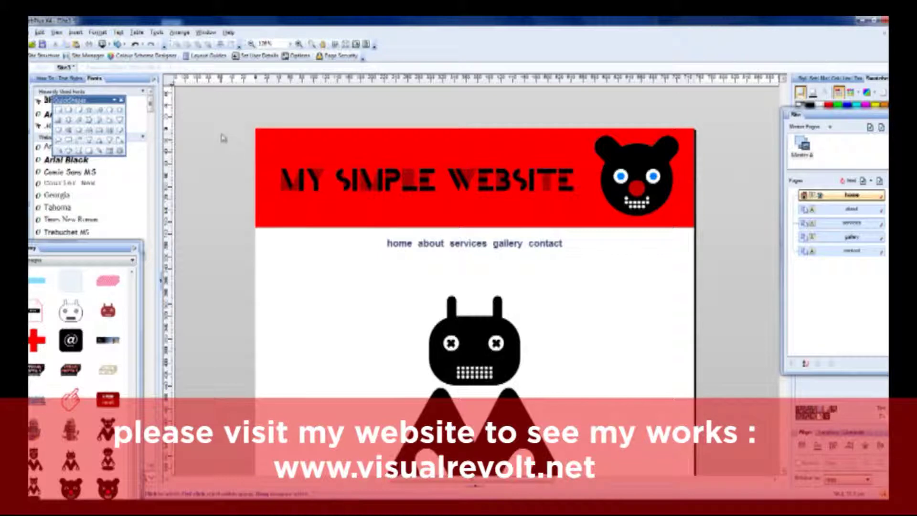
scroll(635, 213, "down", 3)
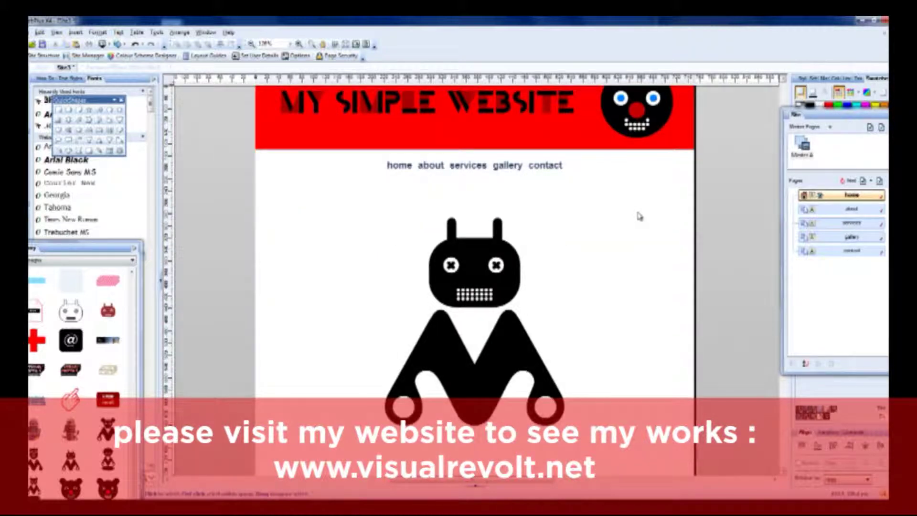